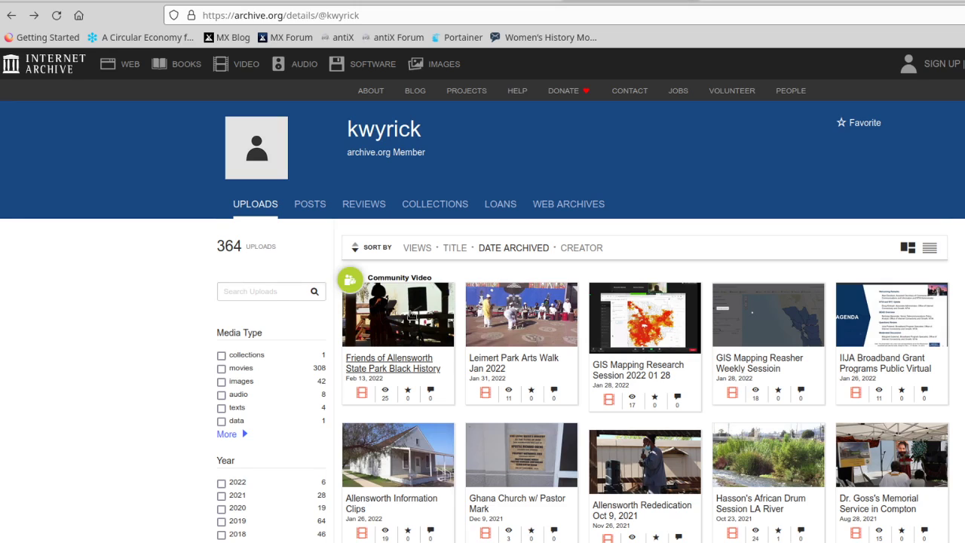
# Open the Friends of Allensworth festival item 'allensworthbhfestival' and check its page address.
pyautogui.click(411, 315)
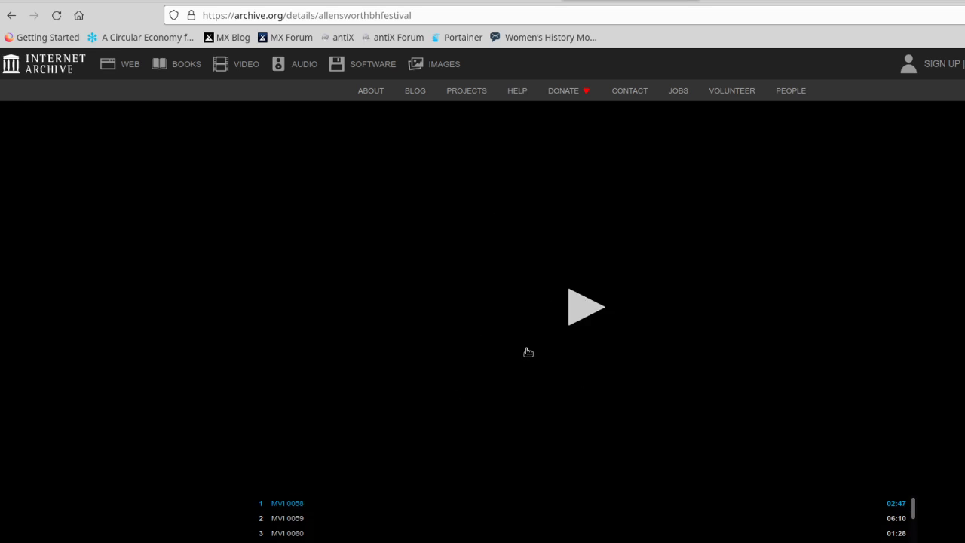
pyautogui.click(419, 15)
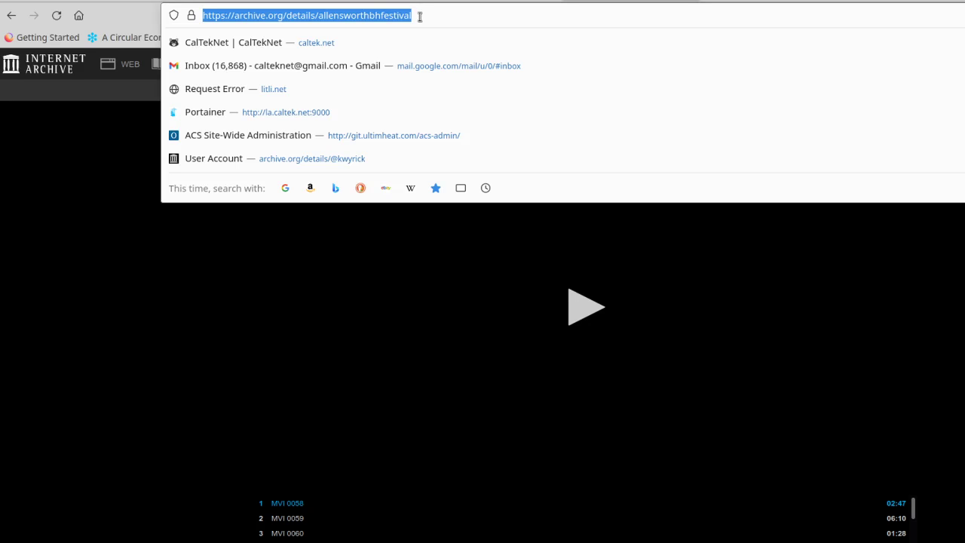
pyautogui.click(419, 15)
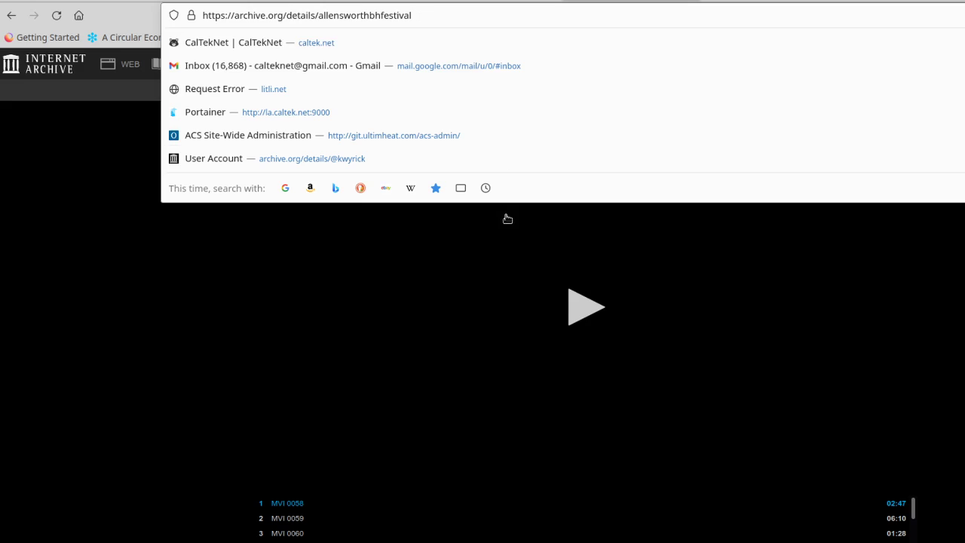
pyautogui.doubleClick(917, 518)
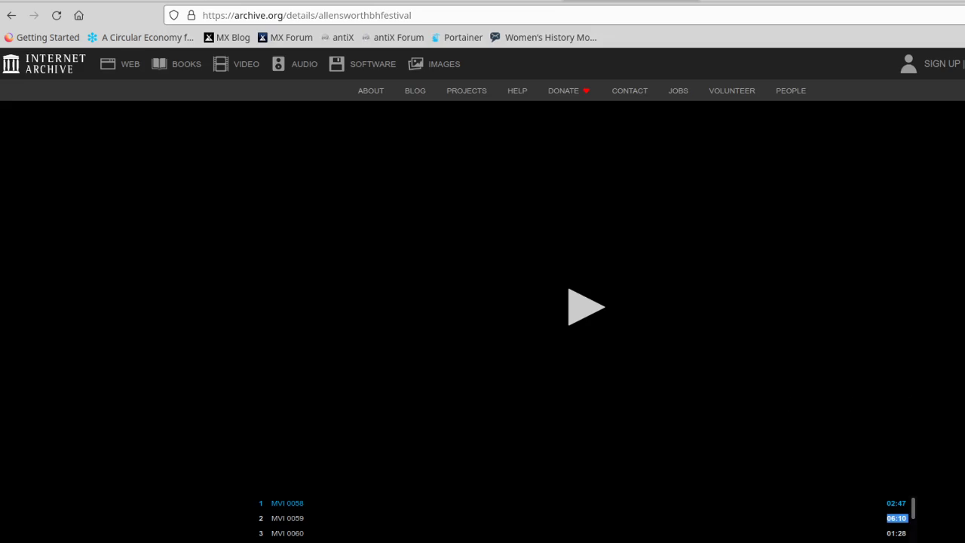
# Play clip MVI 0060 from the playlist, then pause it.
pyautogui.click(317, 539)
pyautogui.scroll(-2, 317, 539)
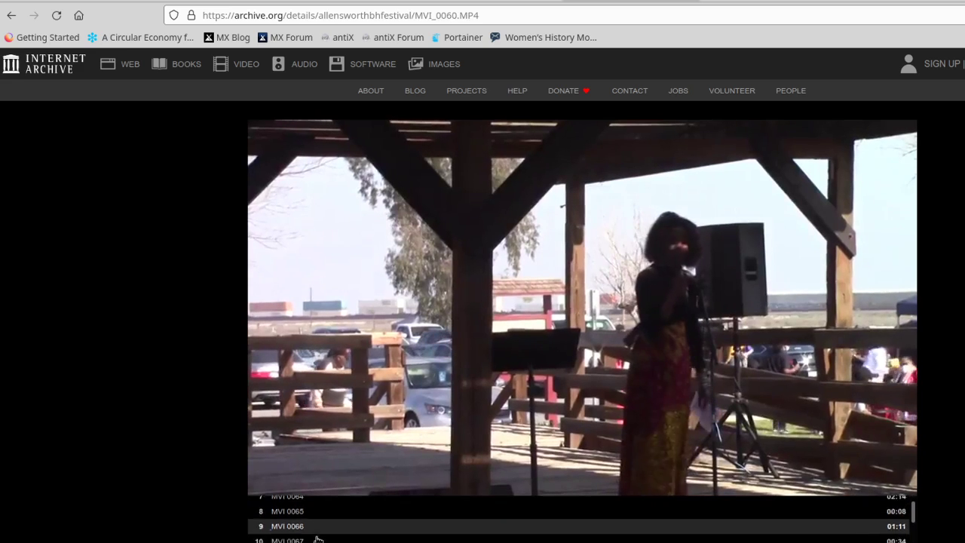
pyautogui.scroll(-6, 317, 538)
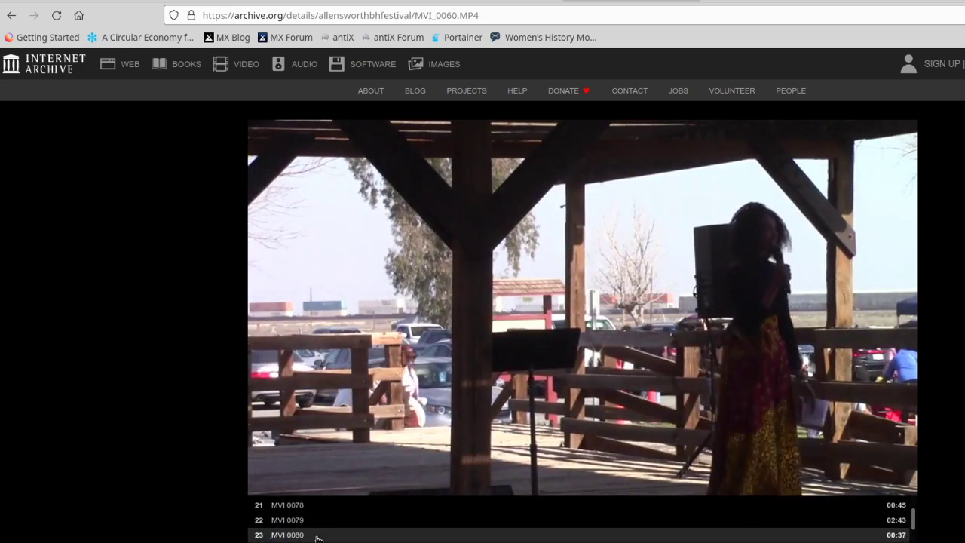
pyautogui.scroll(-6, 317, 538)
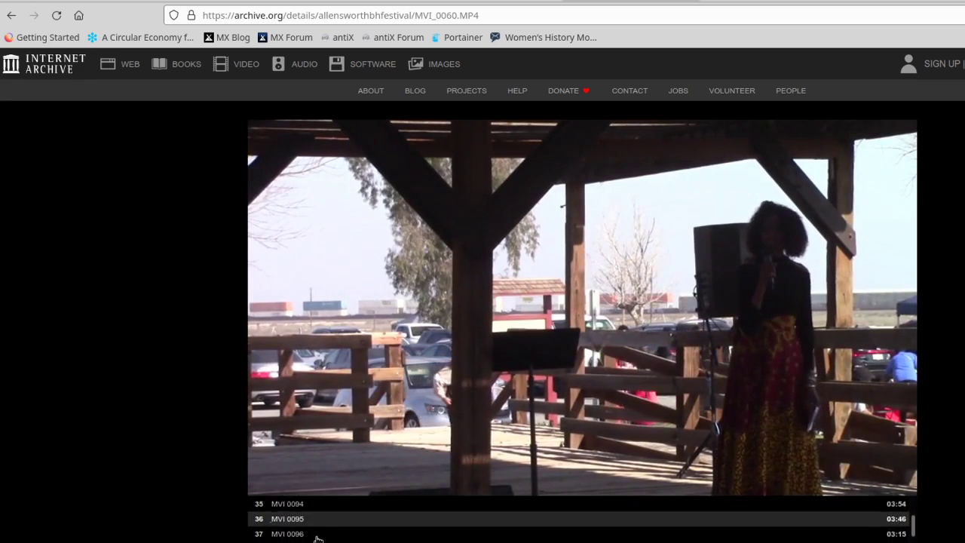
pyautogui.scroll(-5, 317, 538)
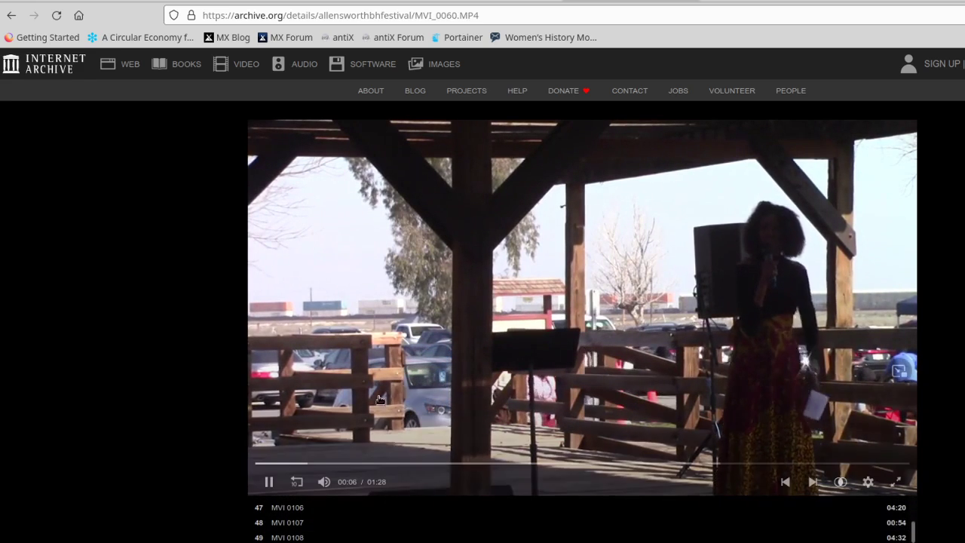
pyautogui.click(402, 387)
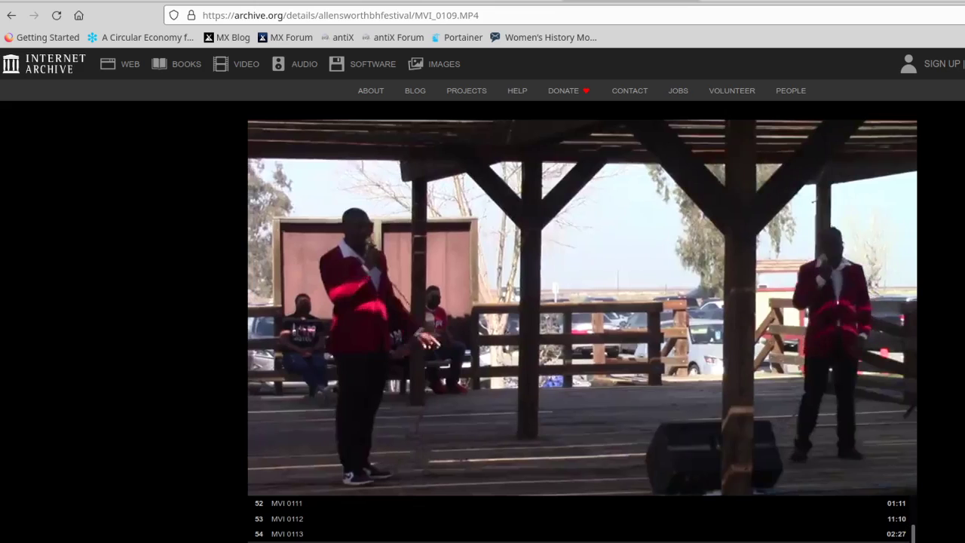
# Play clip MVI 0113 from further down the playlist, pause it, and check its address.
pyautogui.scroll(-1, 292, 522)
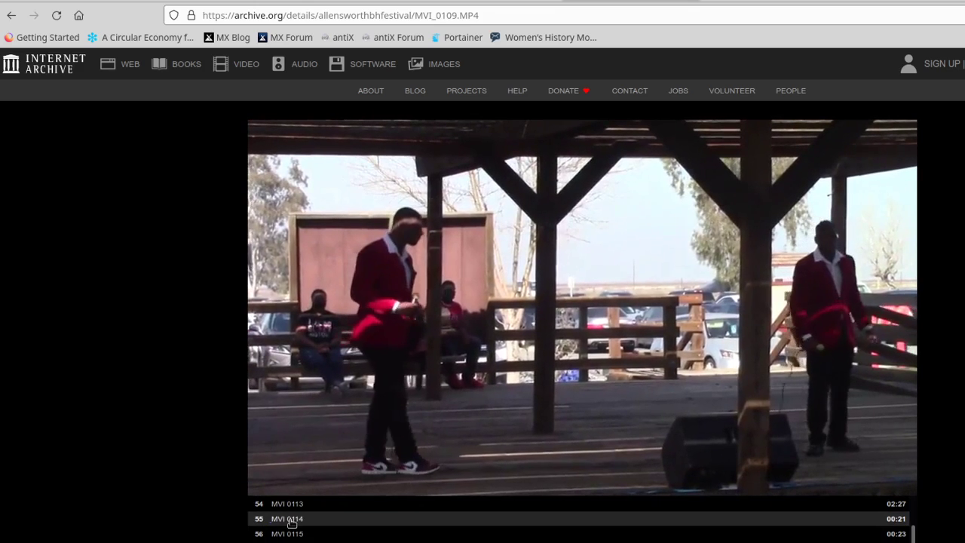
pyautogui.click(291, 507)
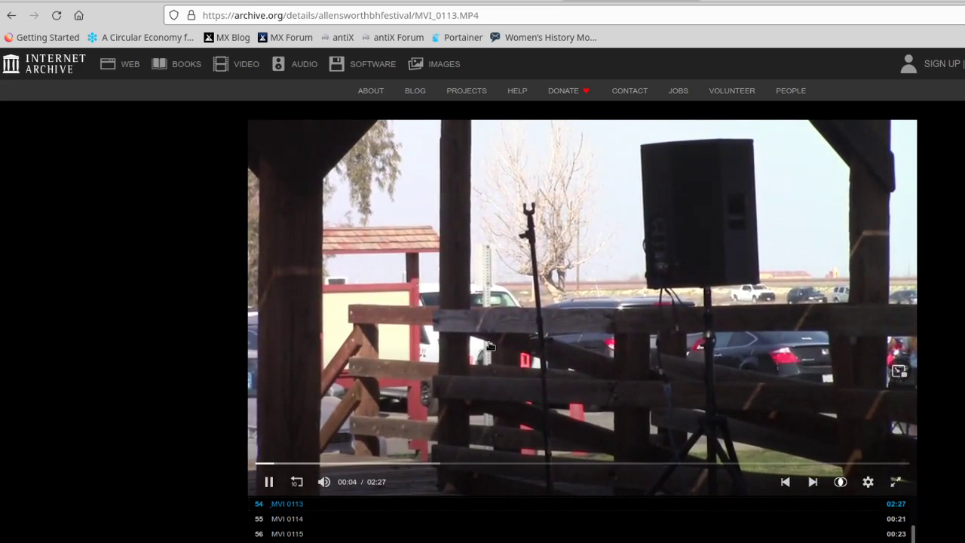
pyautogui.click(490, 345)
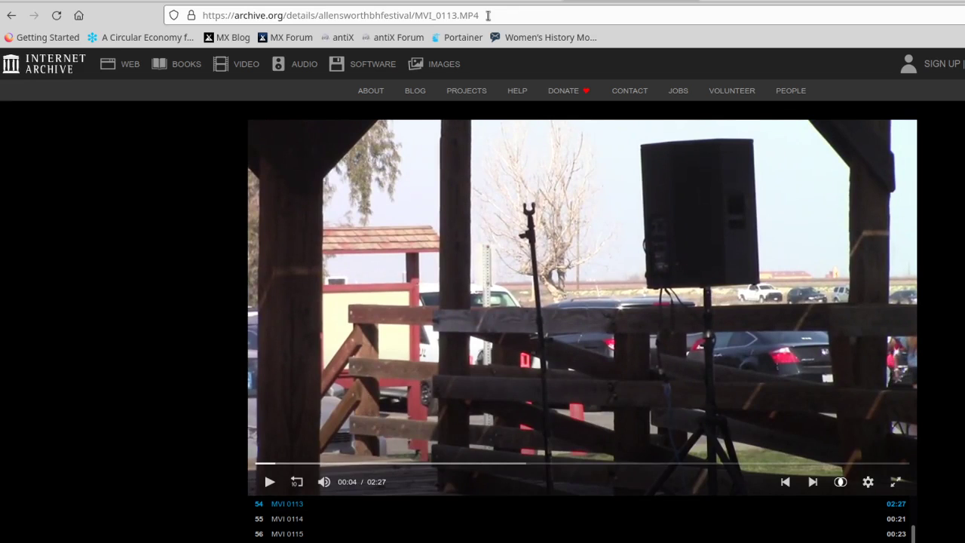
pyautogui.click(488, 15)
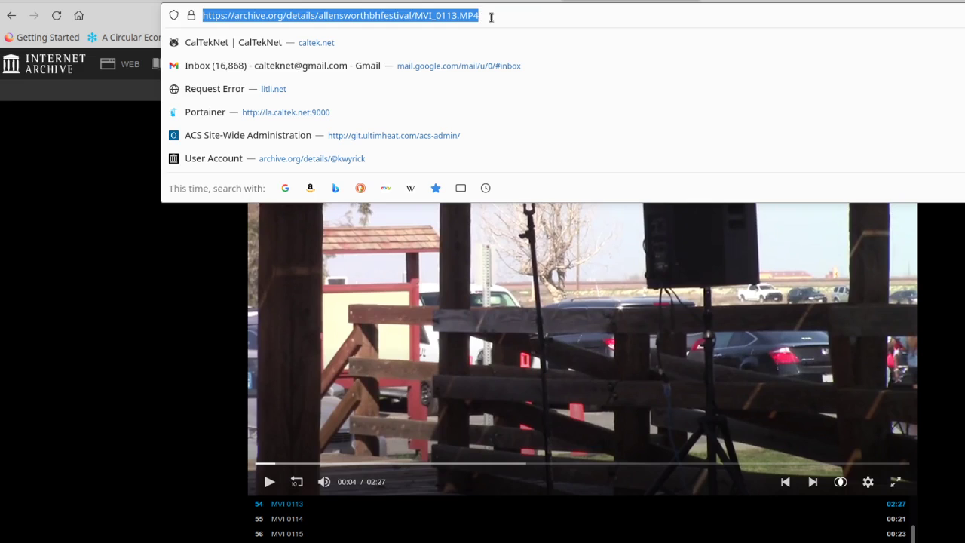
pyautogui.click(491, 16)
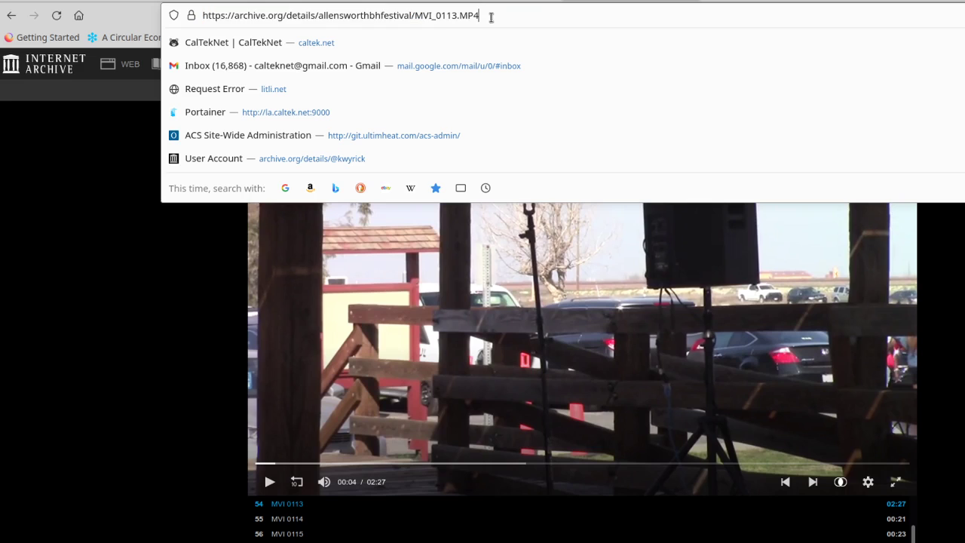
pyautogui.click(129, 254)
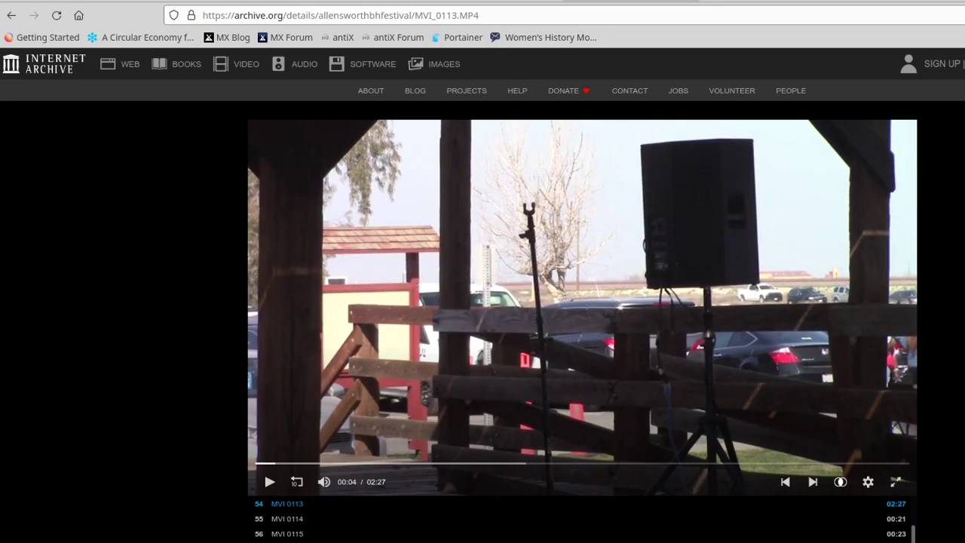
# Show the H.264 files list and scroll down to MVI_0113.mp4.
pyautogui.scroll(-3, 482, 301)
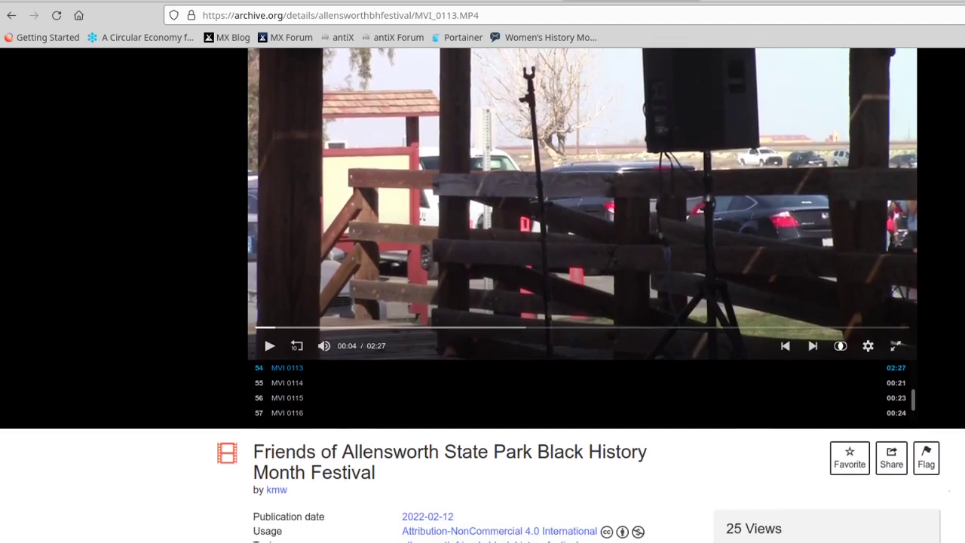
pyautogui.scroll(-3, 482, 301)
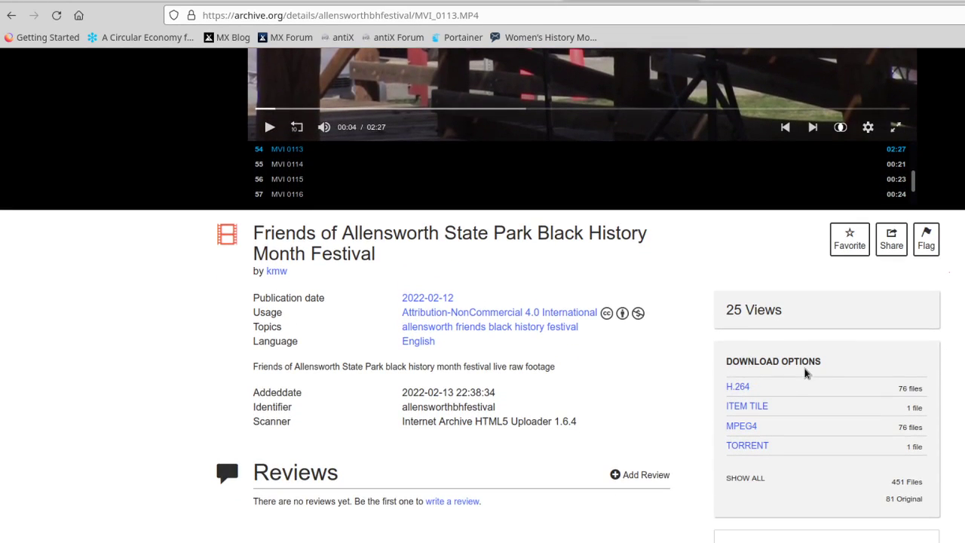
pyautogui.click(739, 387)
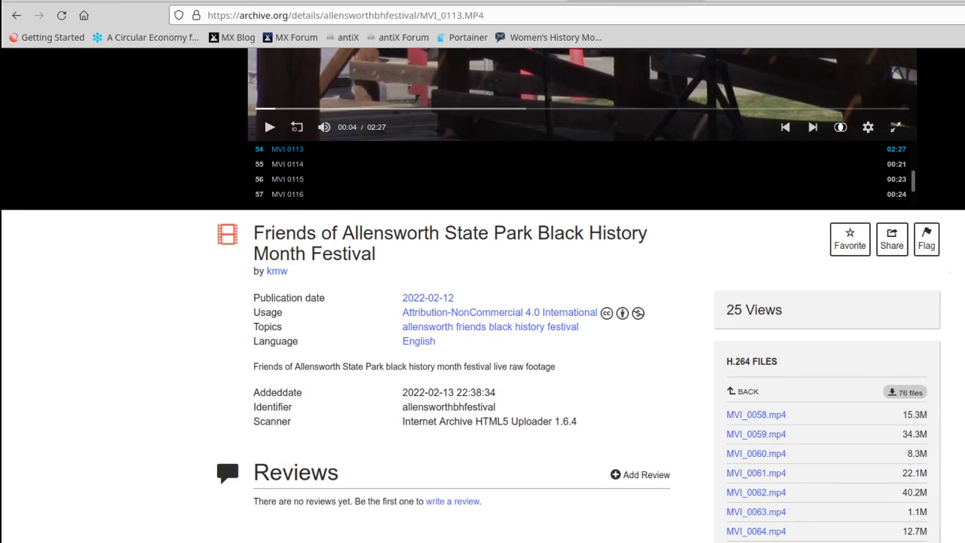
pyautogui.scroll(-15, 264, 116)
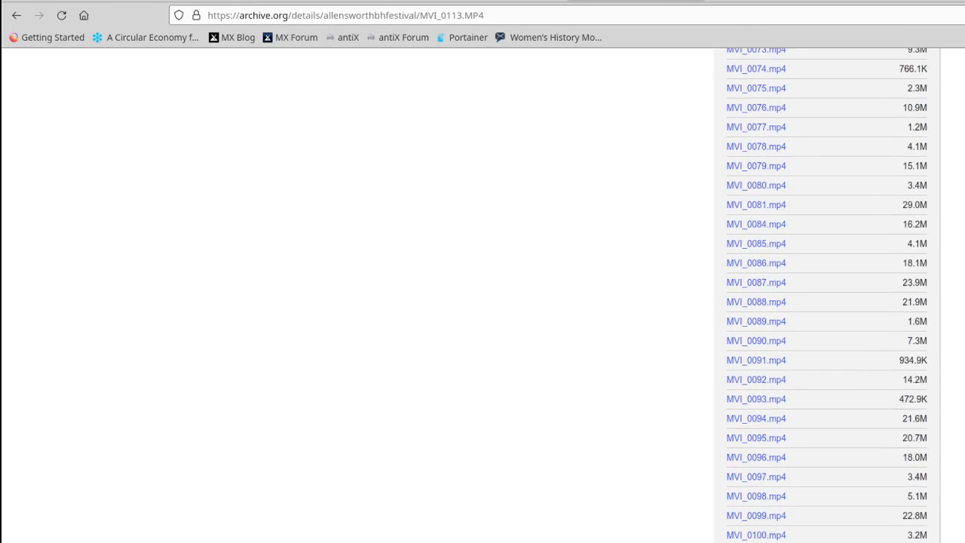
pyautogui.scroll(-5, 827, 297)
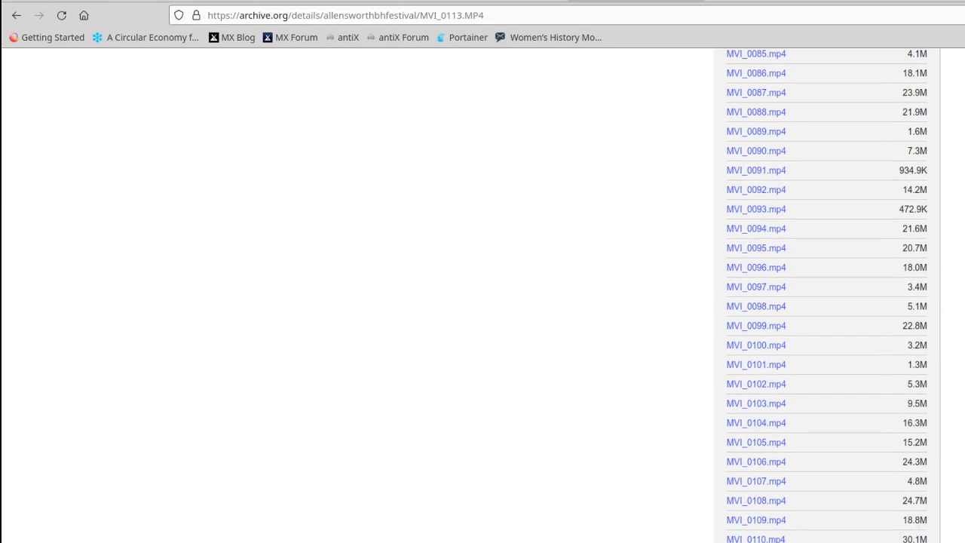
pyautogui.scroll(-5, 827, 298)
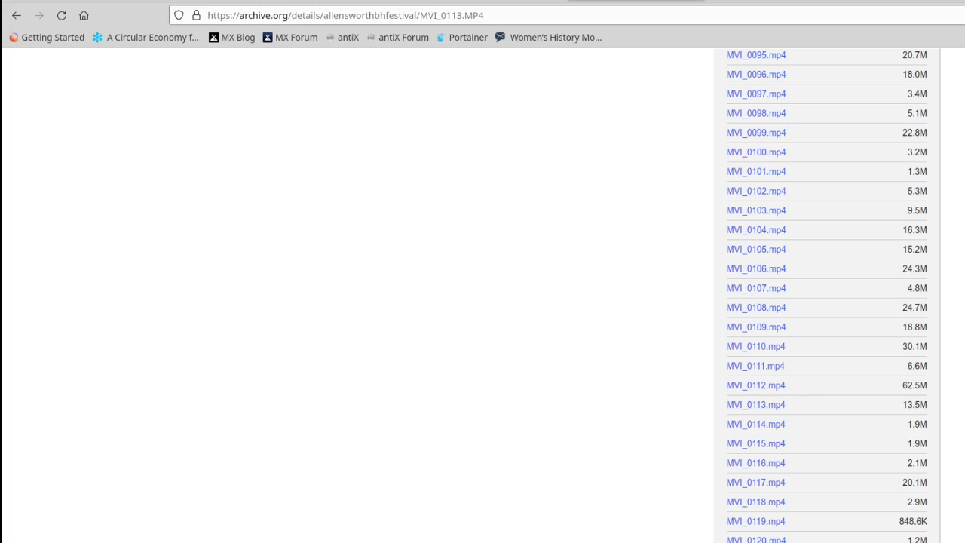
pyautogui.moveTo(761, 414)
# Play the H.264 MVI_0113.mp4 file in the browser and pause it at 0:05.
pyautogui.click(797, 408)
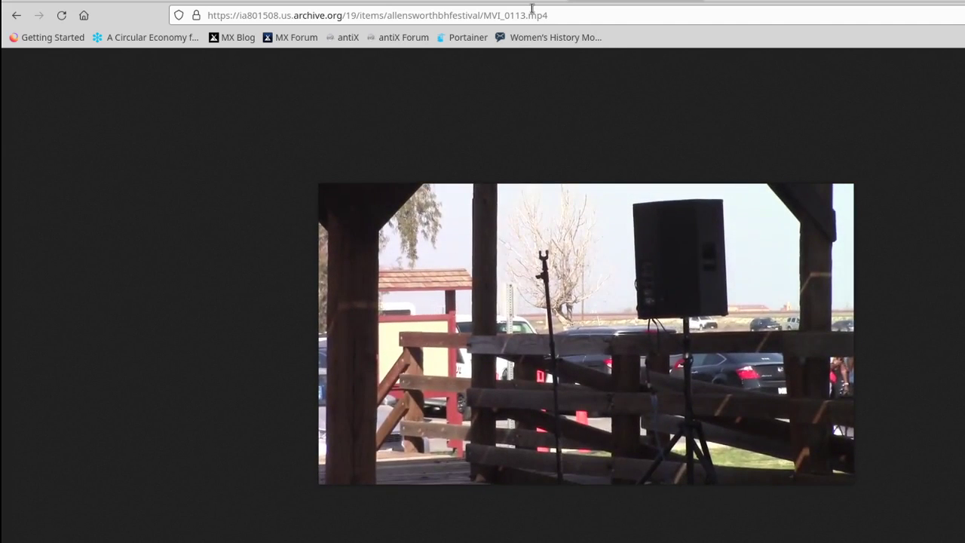
pyautogui.moveTo(692, 312)
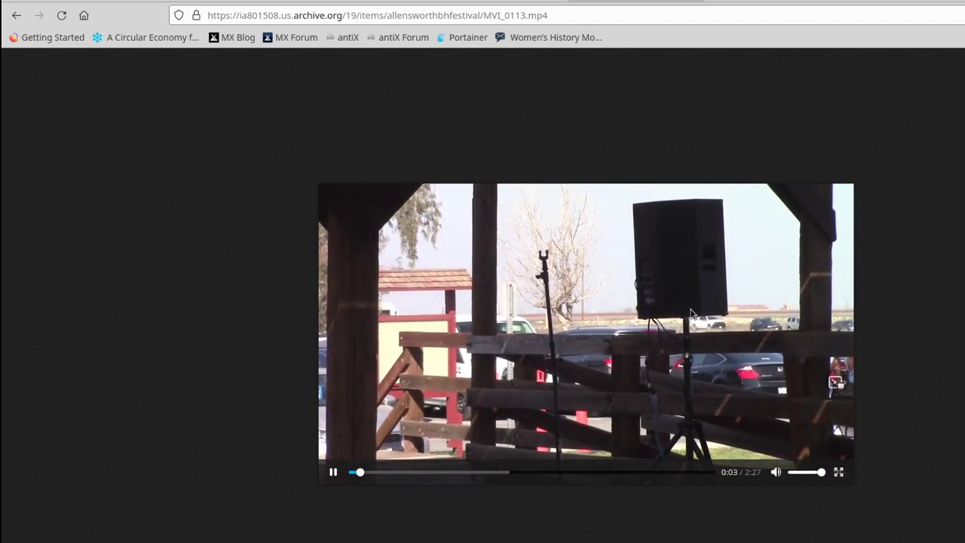
pyautogui.click(538, 302)
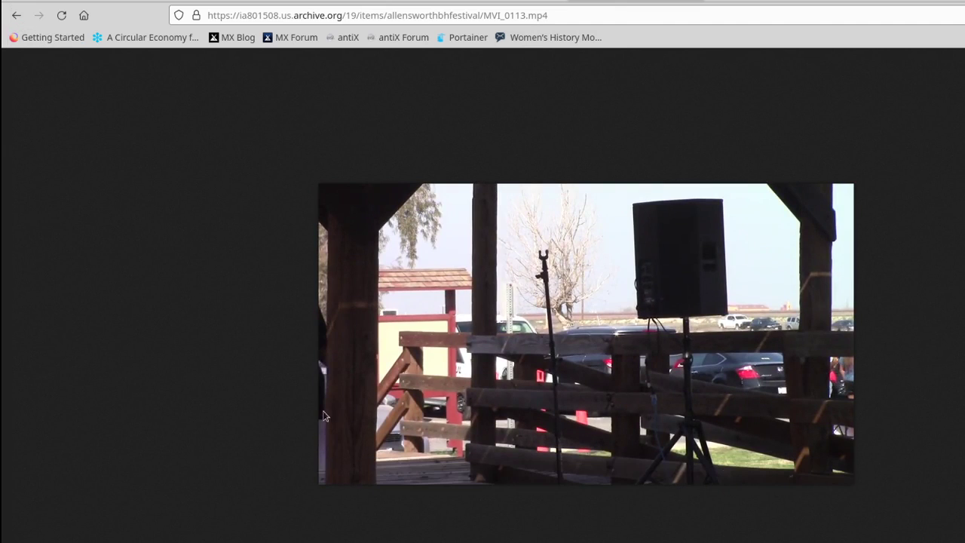
# Go back to the festival item page and look over its download options.
pyautogui.click(15, 15)
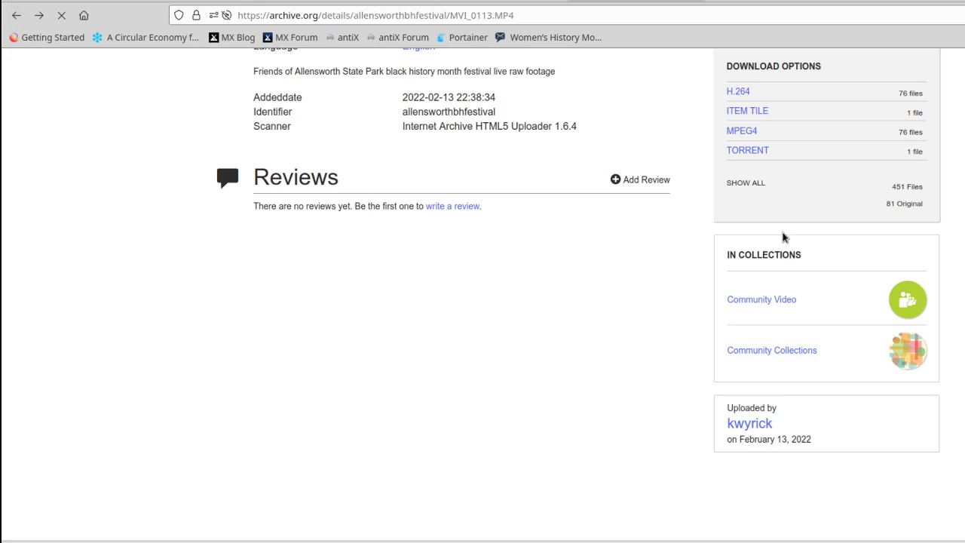
pyautogui.scroll(-3, 791, 118)
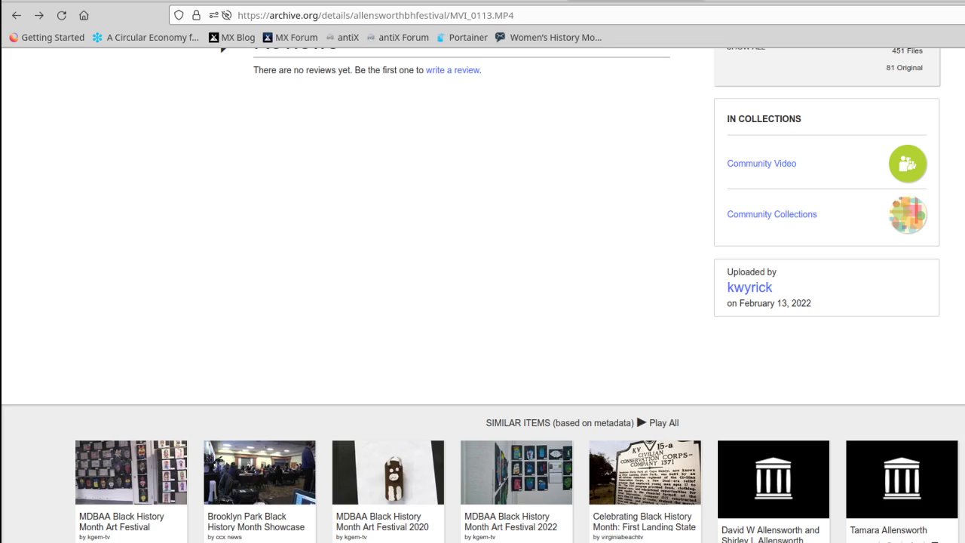
pyautogui.scroll(6, 825, 302)
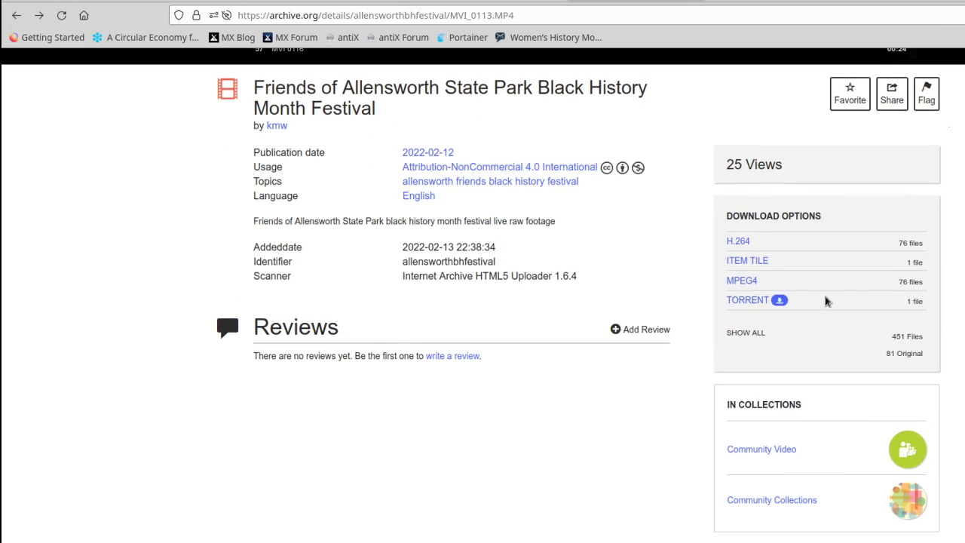
# List the MPEG4 files and open the 418.4M MVI_0113.MP4 video.
pyautogui.click(746, 280)
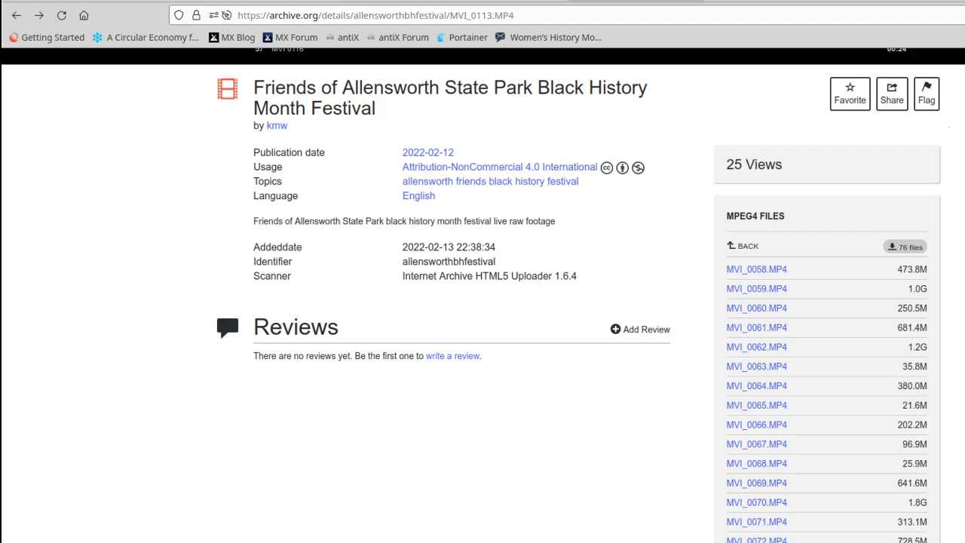
pyautogui.scroll(-12, 828, 302)
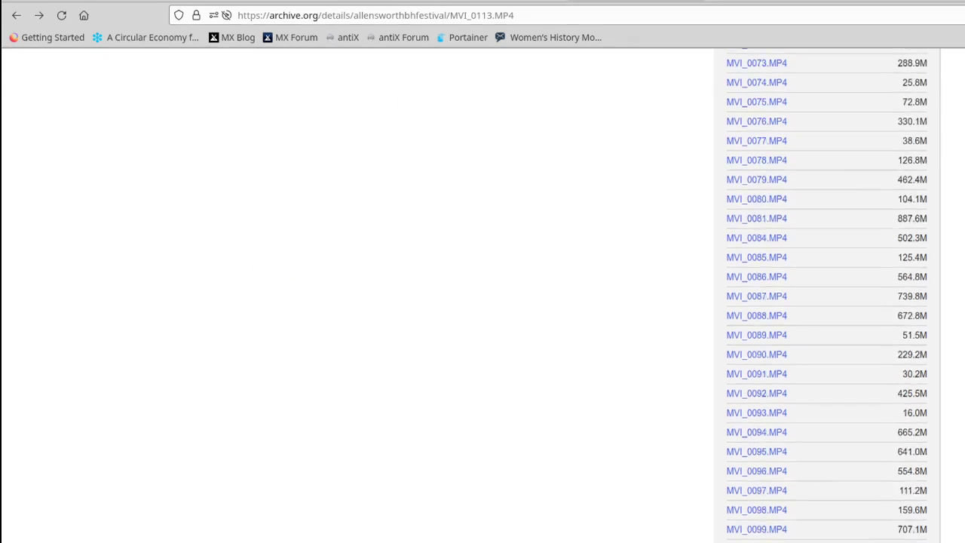
pyautogui.scroll(-1, 828, 302)
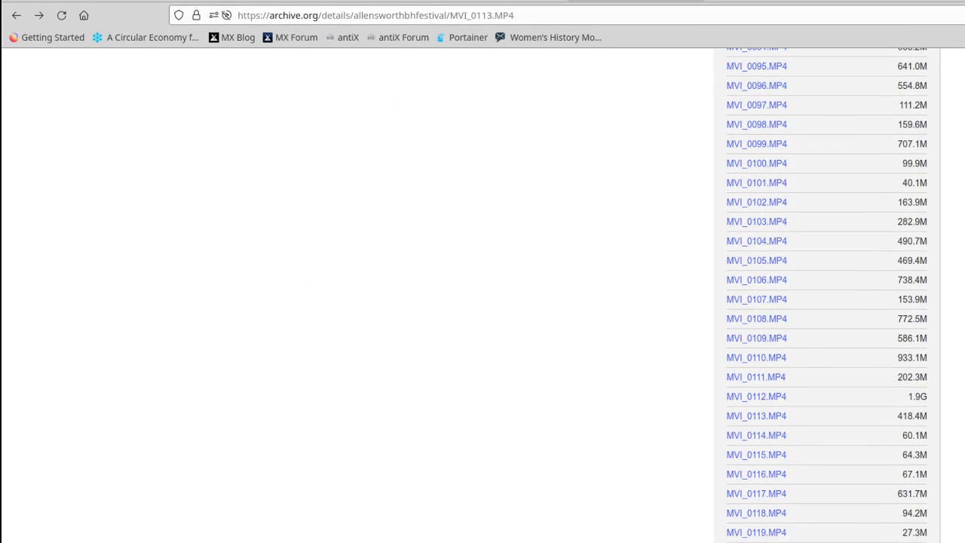
pyautogui.click(769, 421)
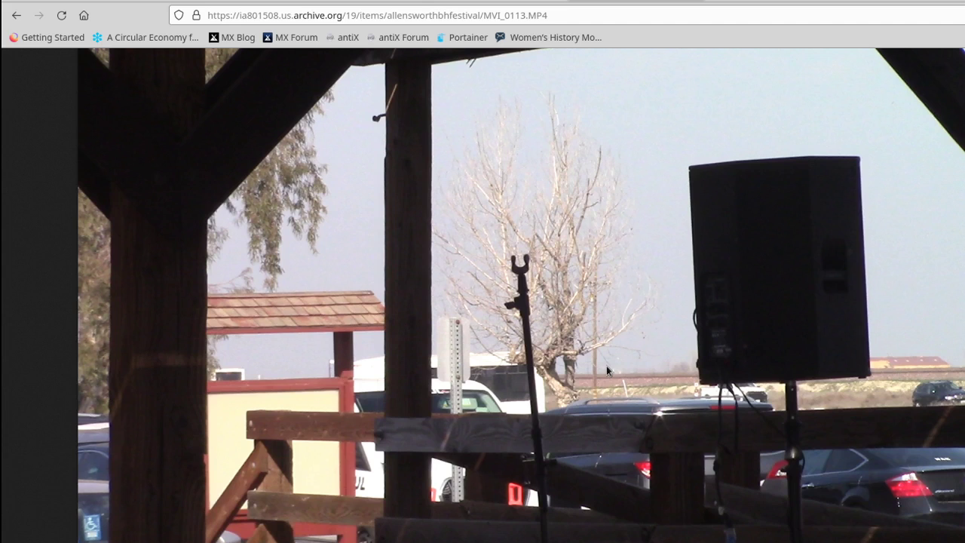
# Return to the festival item page, reset the playlist to the top, then go back to the uploader's page.
pyautogui.click(15, 18)
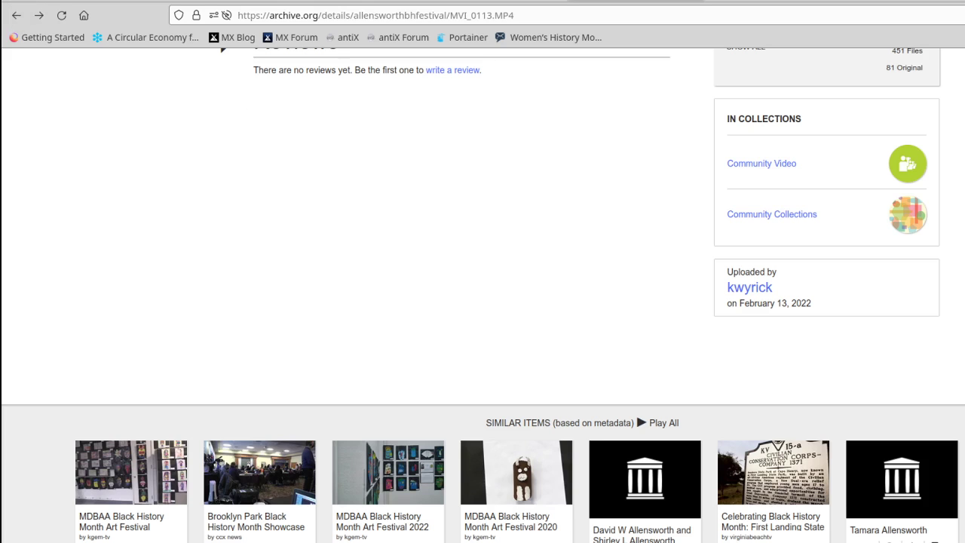
pyautogui.scroll(5, 483, 294)
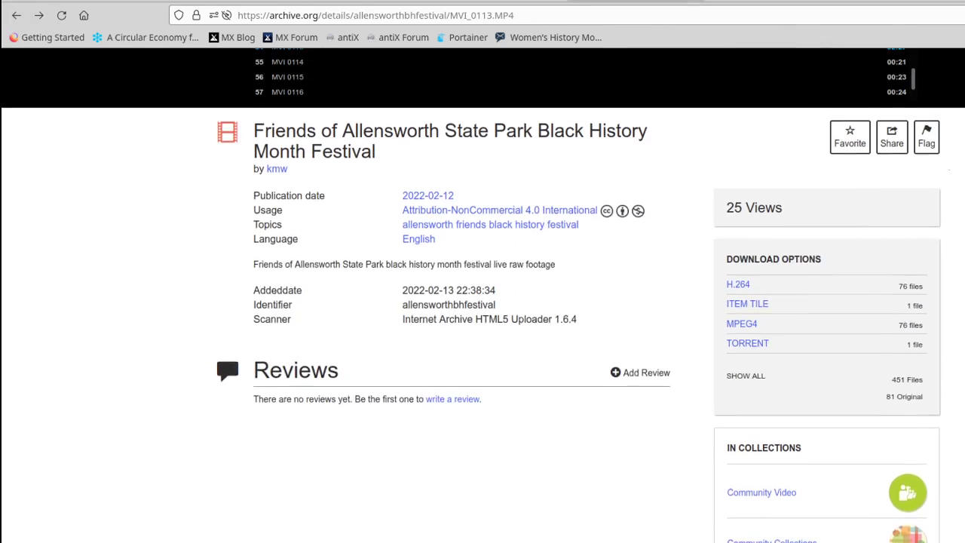
pyautogui.scroll(3, 496, 458)
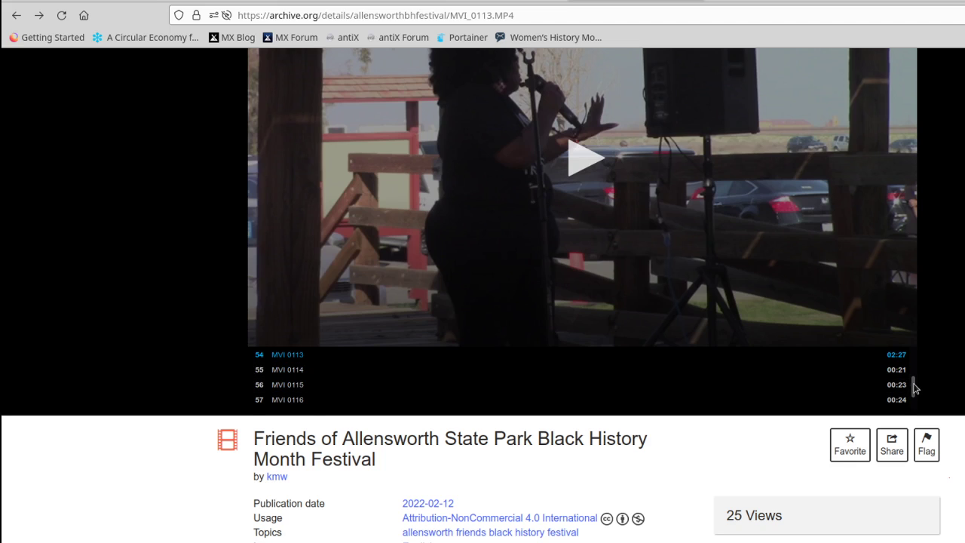
pyautogui.moveTo(912, 388); pyautogui.dragTo(909, 349)
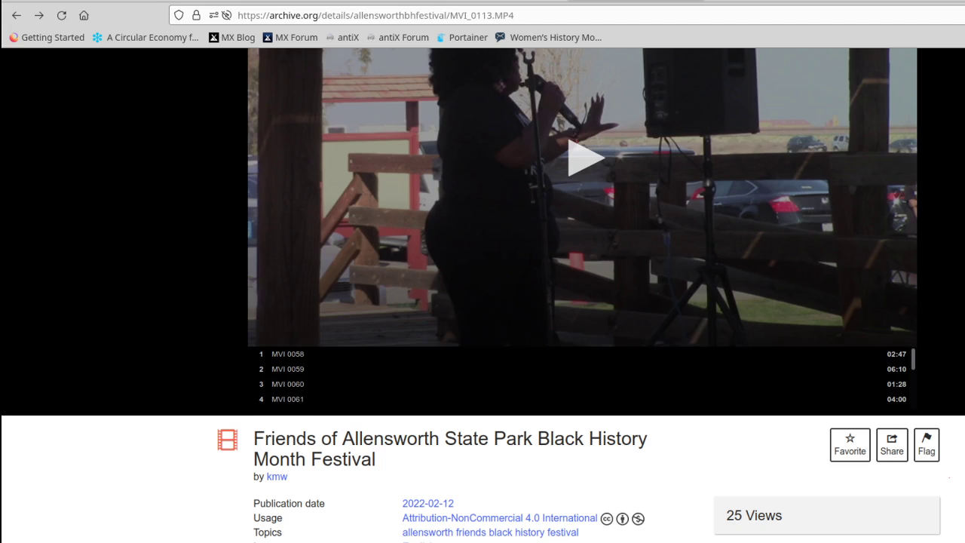
pyautogui.scroll(3, 483, 294)
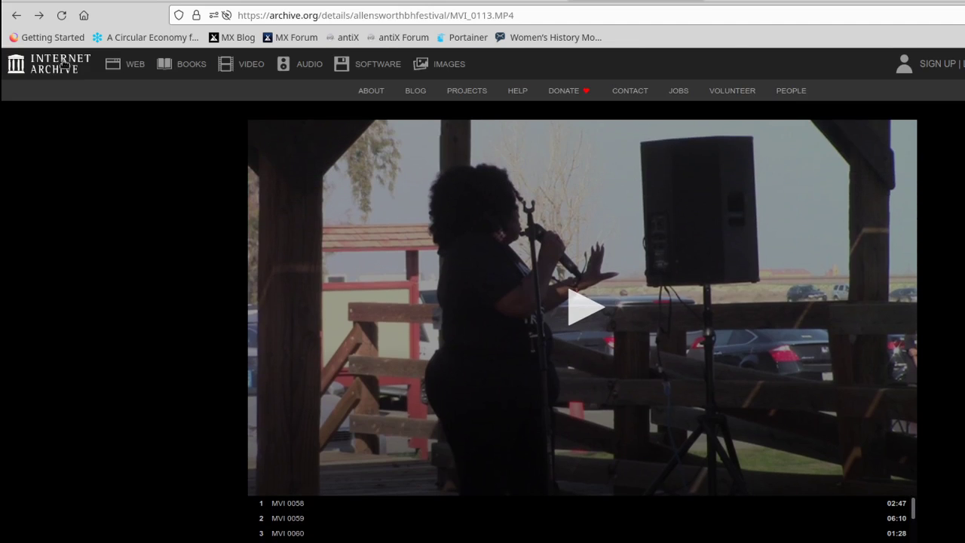
pyautogui.click(13, 23)
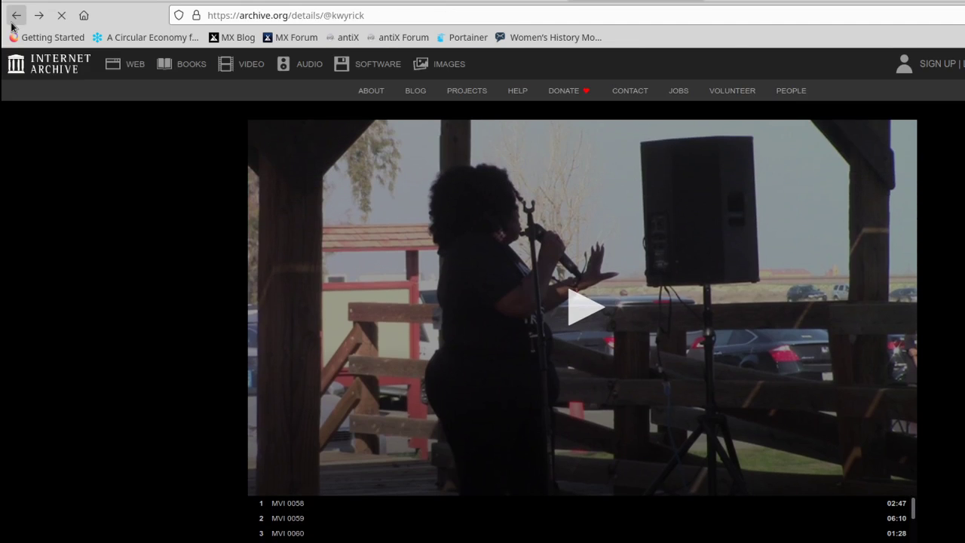